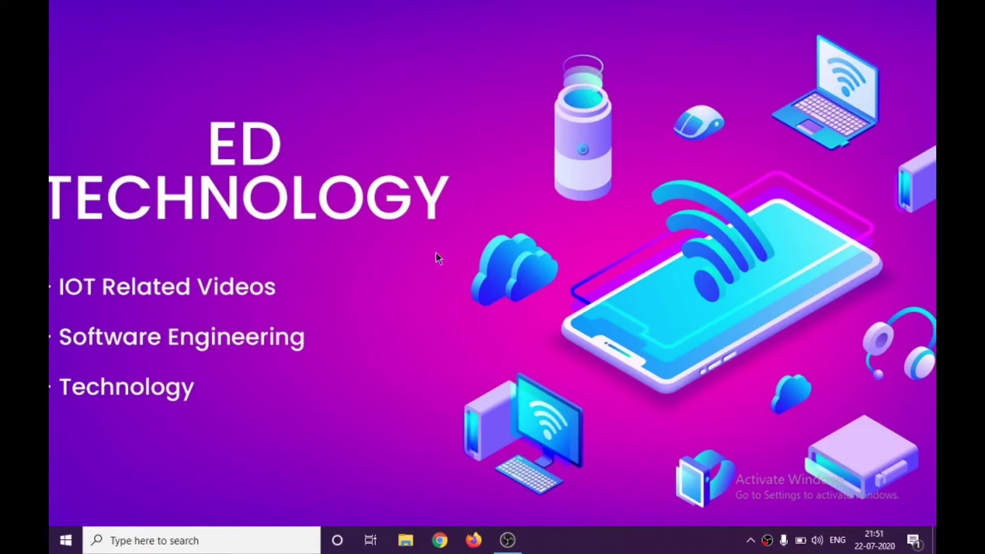
Launch Weka 3.8.2 from Windows search and move the GUI Chooser to the screen centre.
click(201, 541)
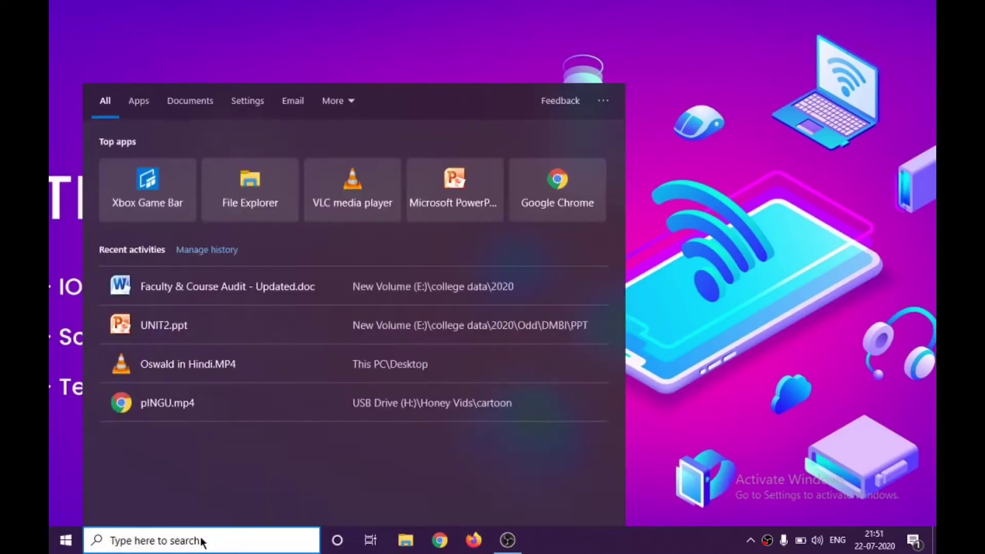
text(weka)
key(Return)
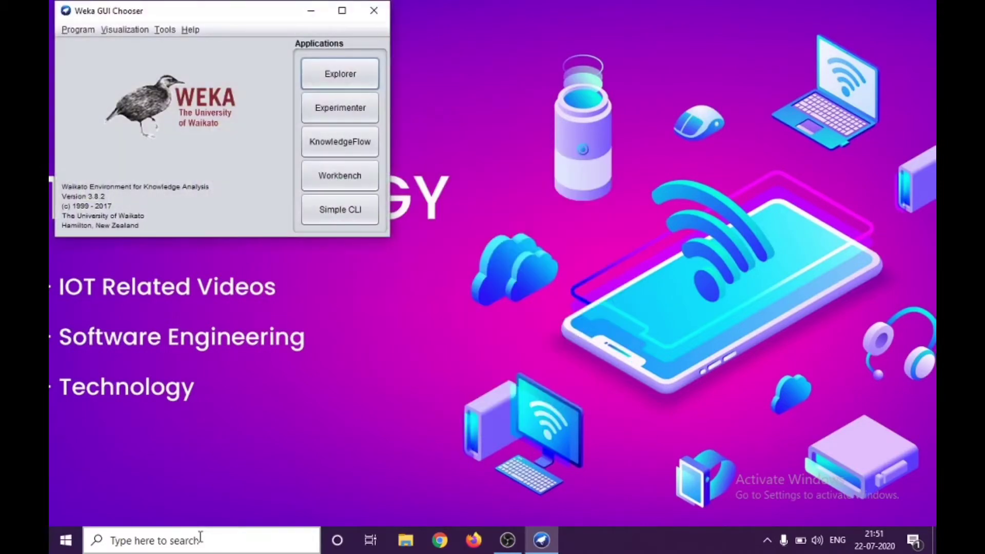
drag(174, 10, 460, 129)
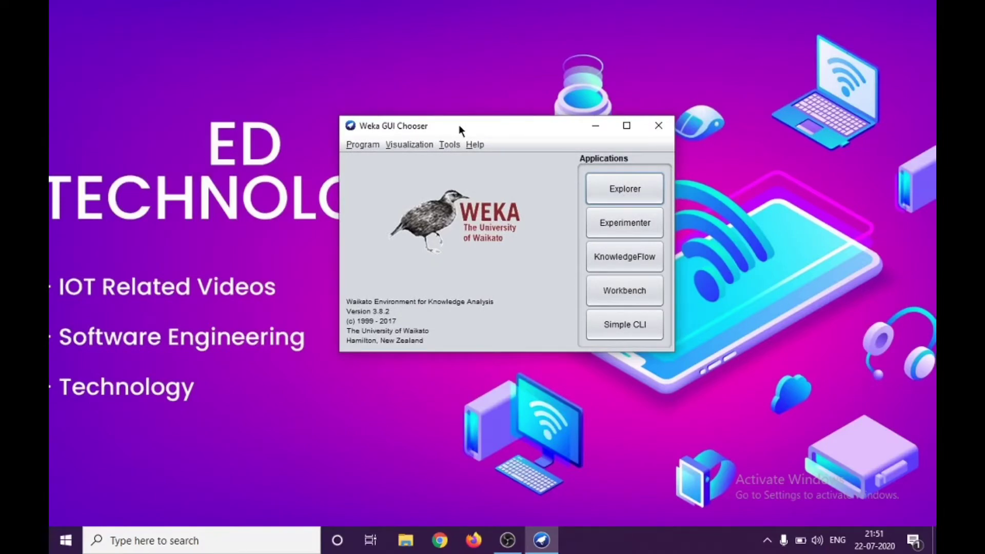
Start the Weka Explorer and browse its Open file dialog to Local Disk (C:).
click(620, 192)
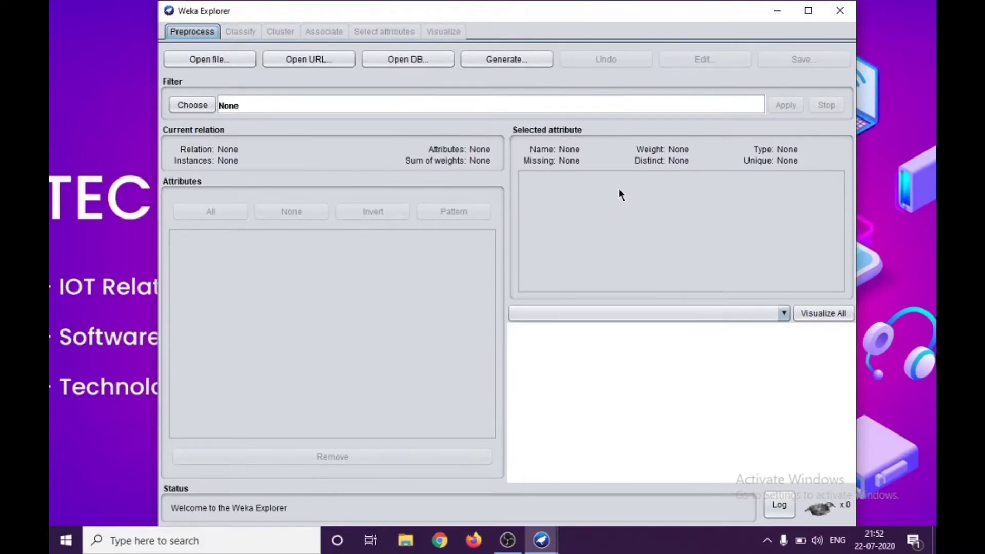
click(227, 58)
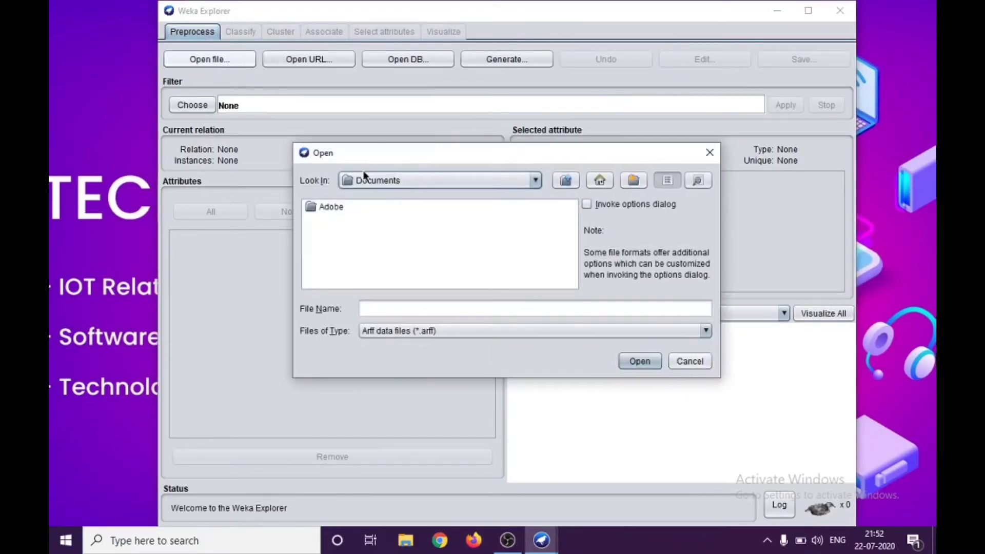
click(535, 180)
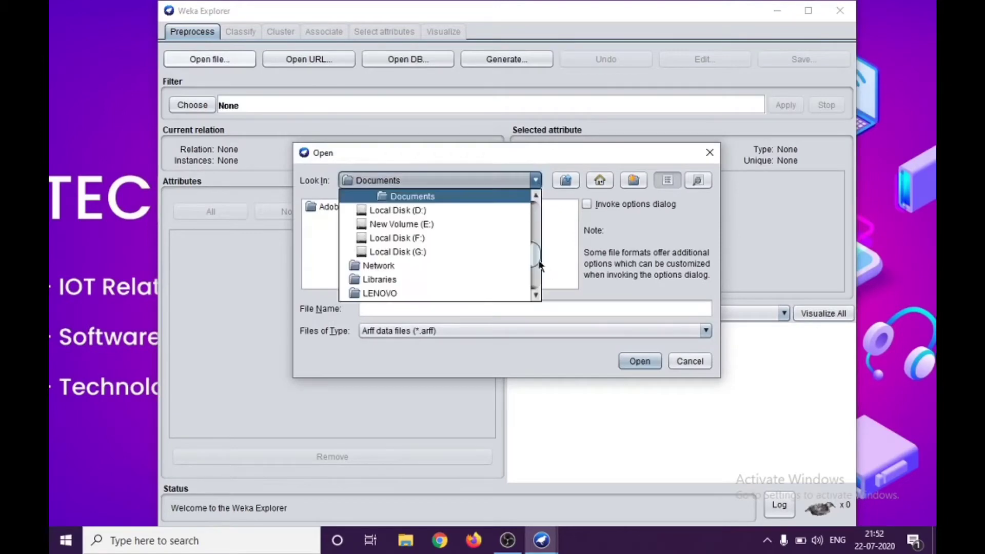
drag(540, 265, 533, 242)
click(406, 225)
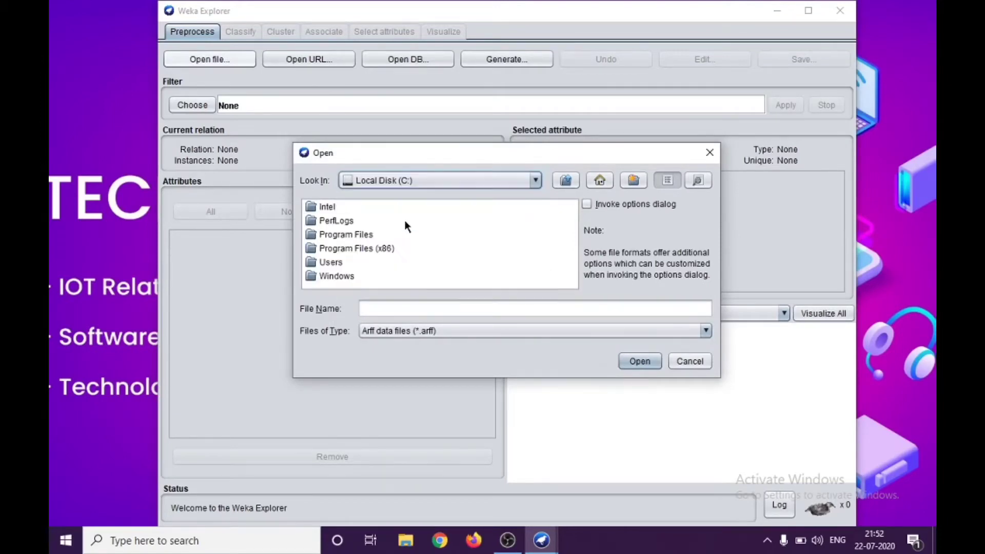
Navigate to Program Files > Weka-3-8 > data and select iris.arff.
double_click(359, 235)
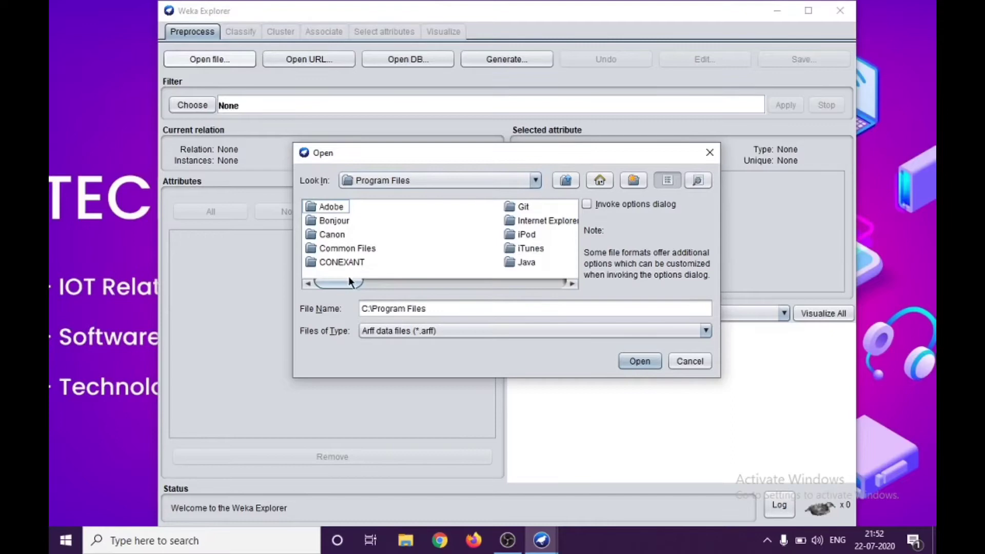
drag(348, 282, 457, 271)
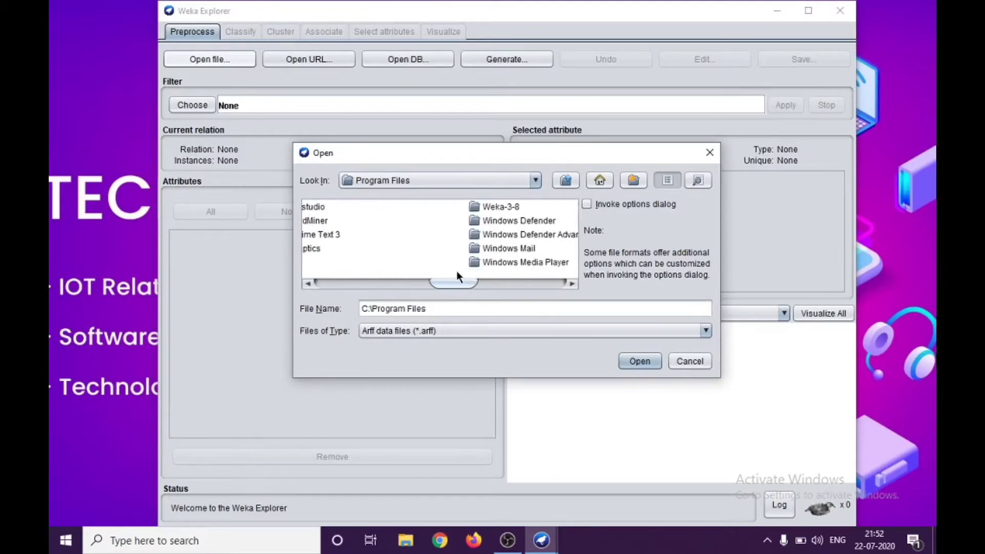
click(489, 208)
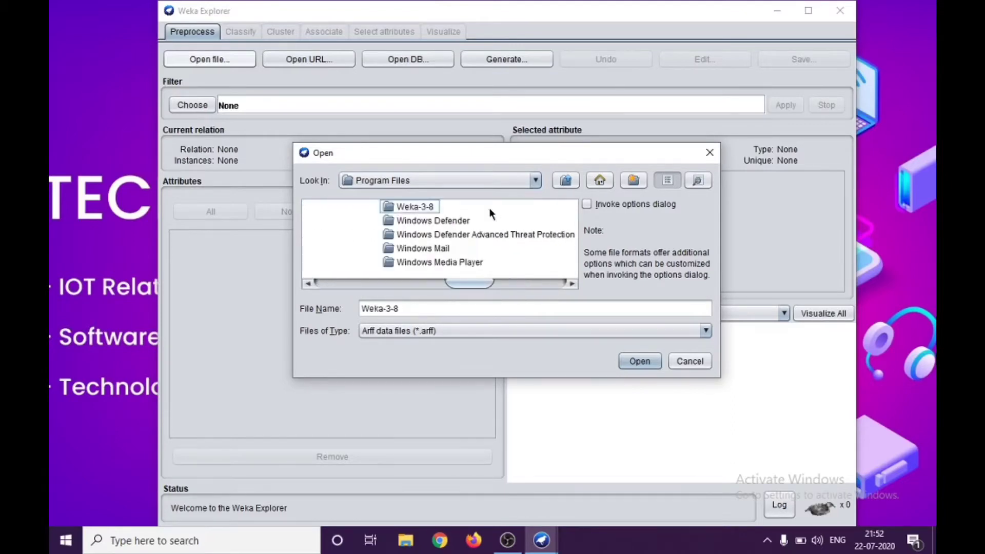
double_click(427, 207)
double_click(328, 222)
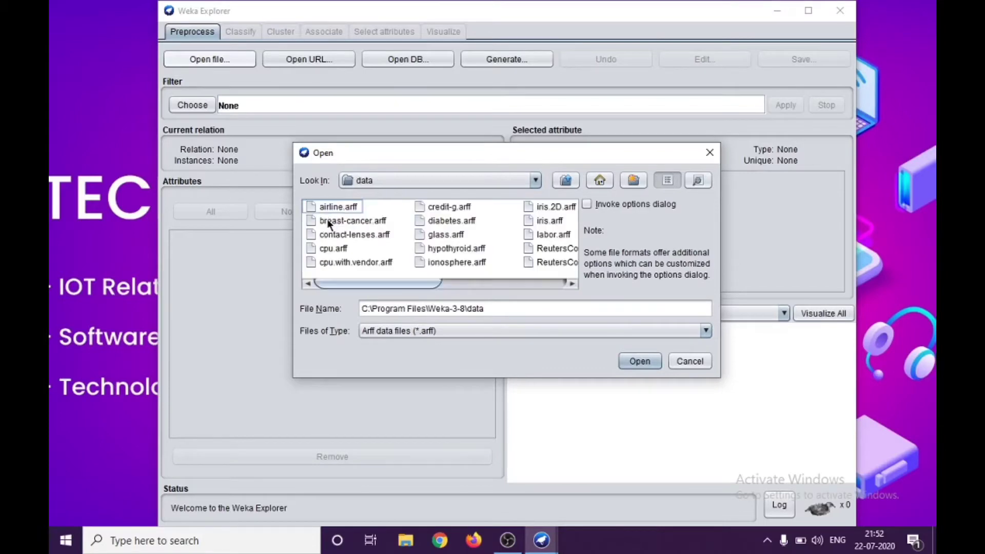
click(548, 221)
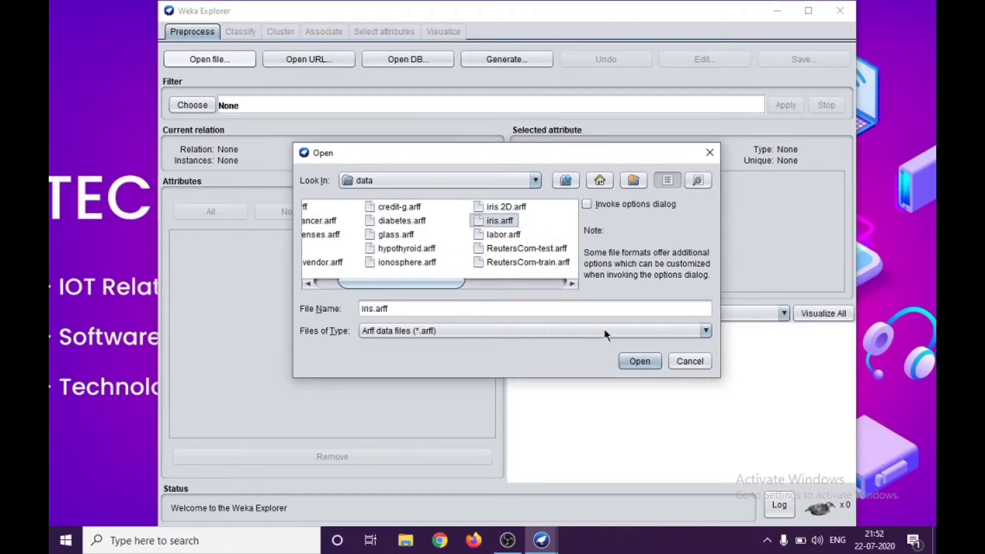
Load iris.arff (150 instances, 5 attributes), tick sepallength, and bring up File Explorer.
click(632, 361)
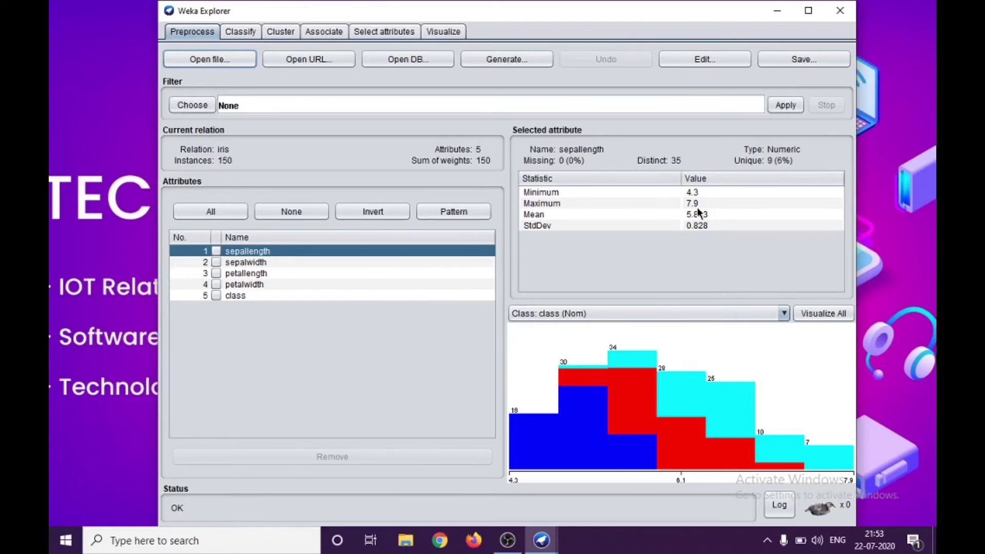
click(216, 251)
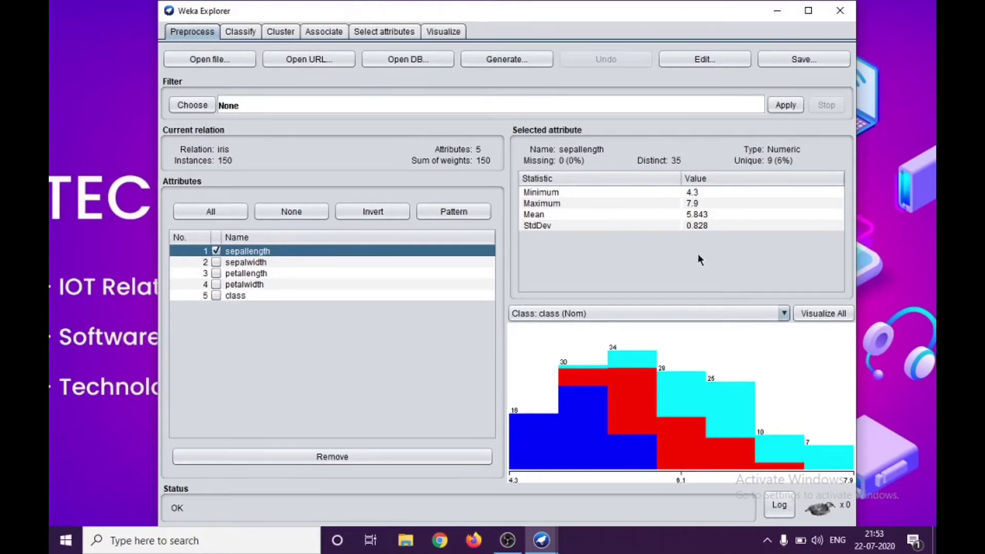
click(405, 543)
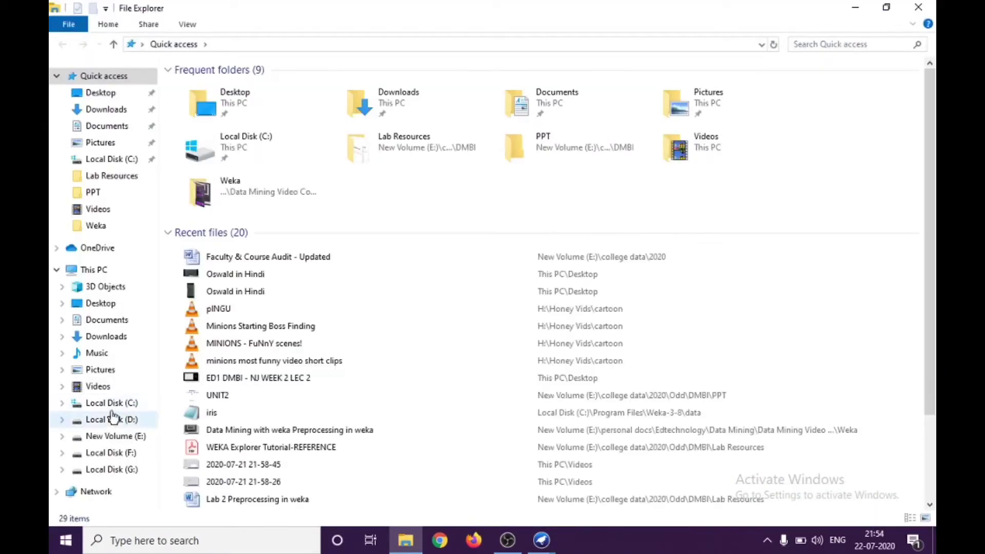
Browse to C:\Program Files\Weka-3-8\data and open the iris file in Notepad.
click(111, 403)
double_click(208, 116)
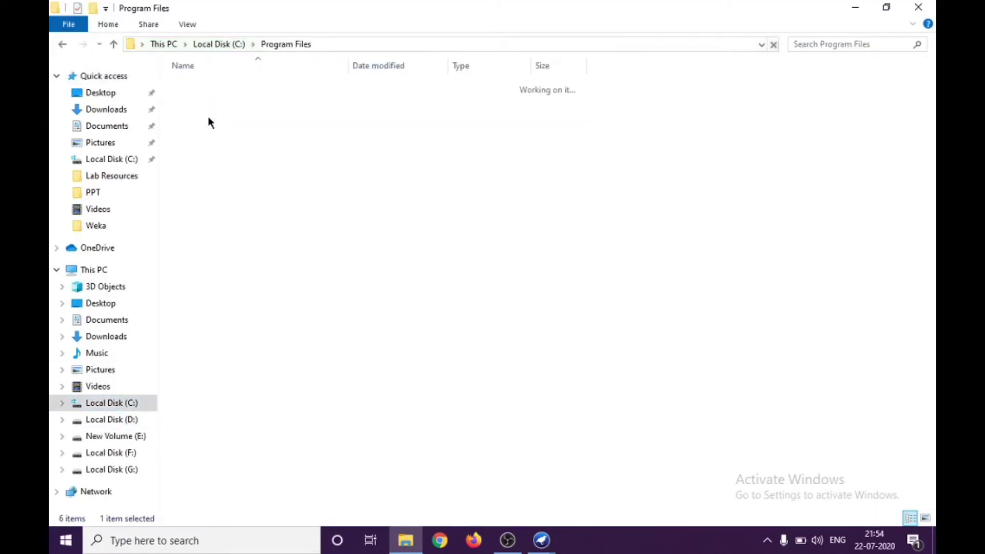
click(204, 376)
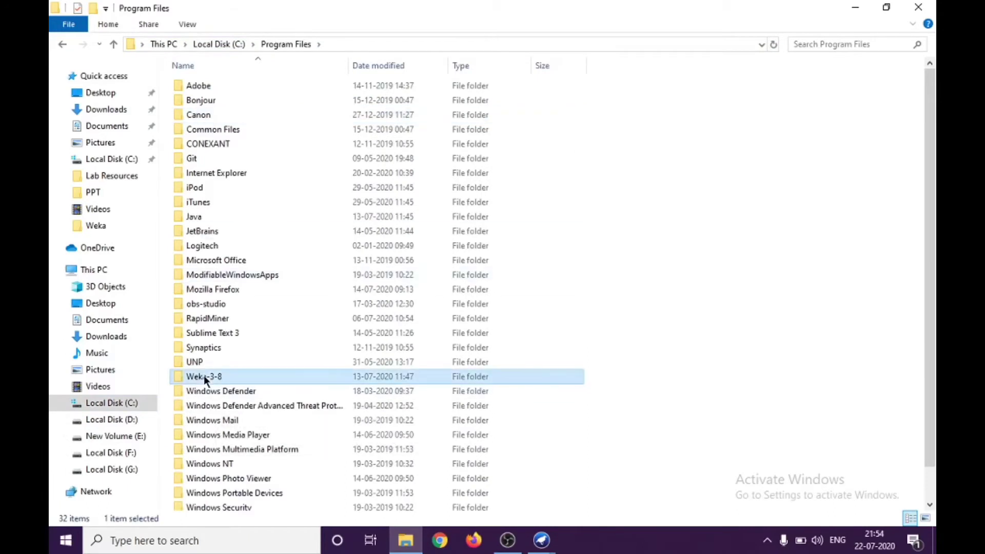
double_click(204, 376)
double_click(198, 99)
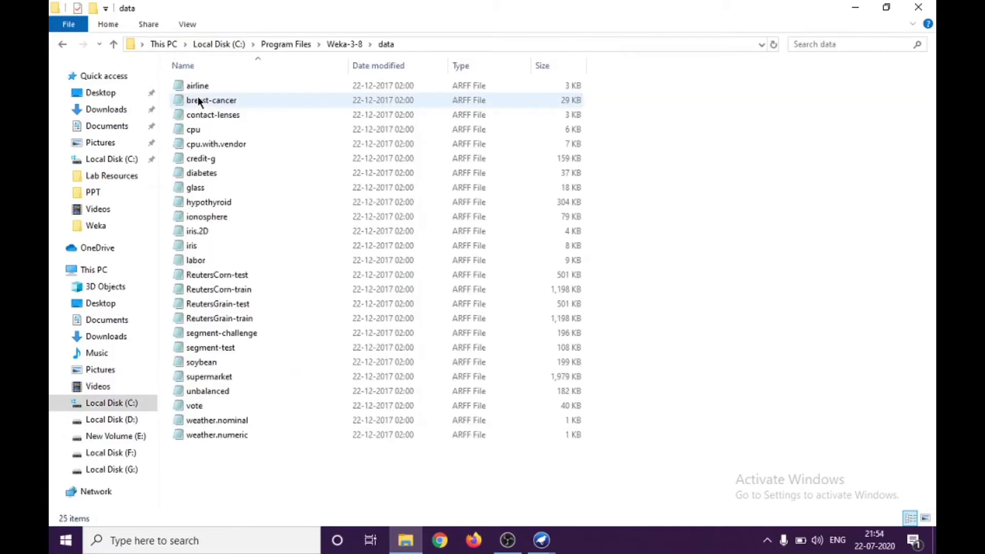
click(190, 246)
right_click(190, 245)
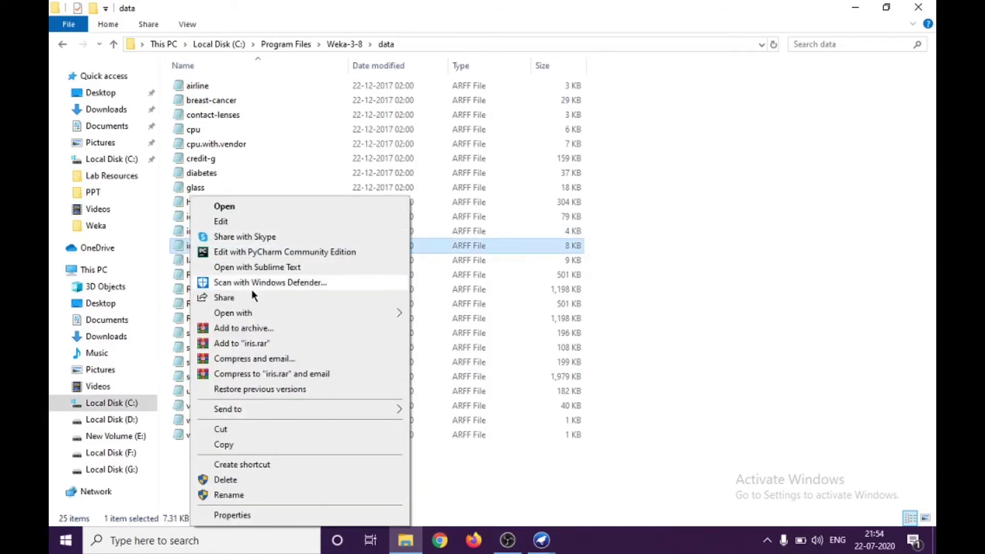
mouse_move(359, 312)
click(423, 317)
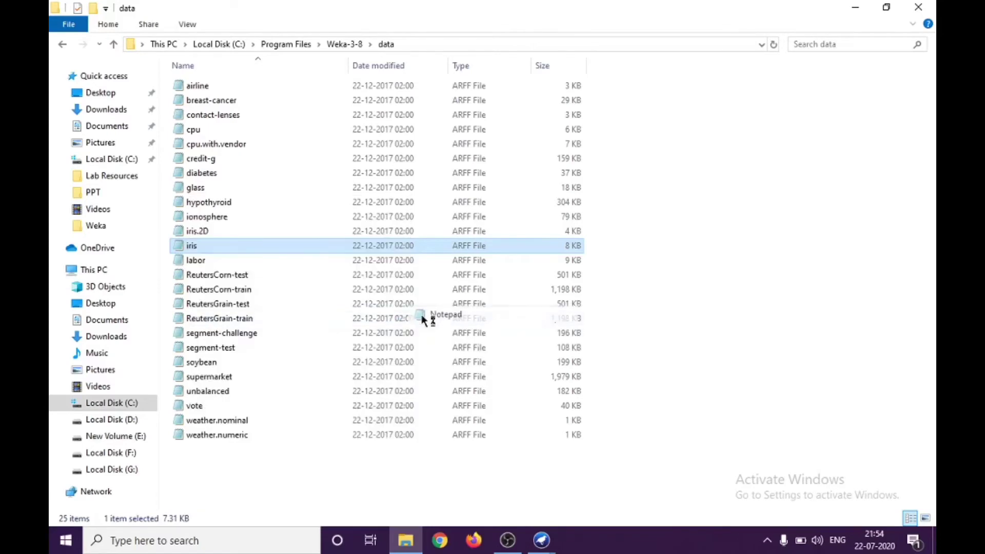
click(669, 87)
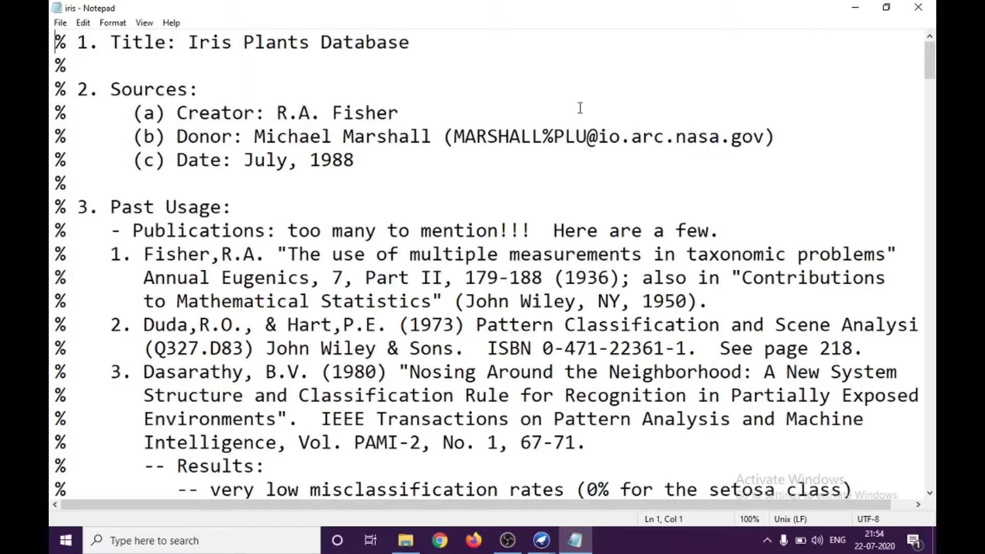
drag(931, 62, 931, 167)
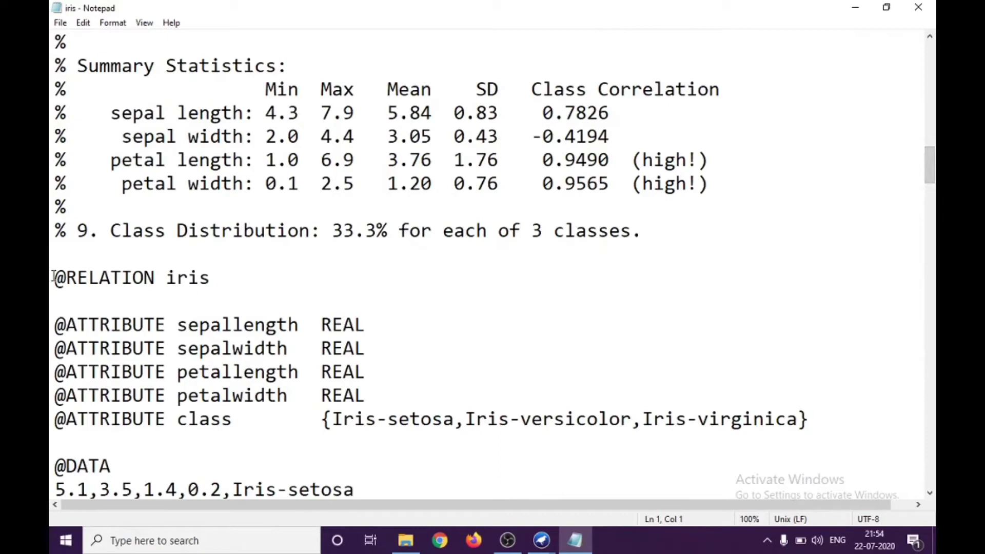
drag(53, 278, 229, 269)
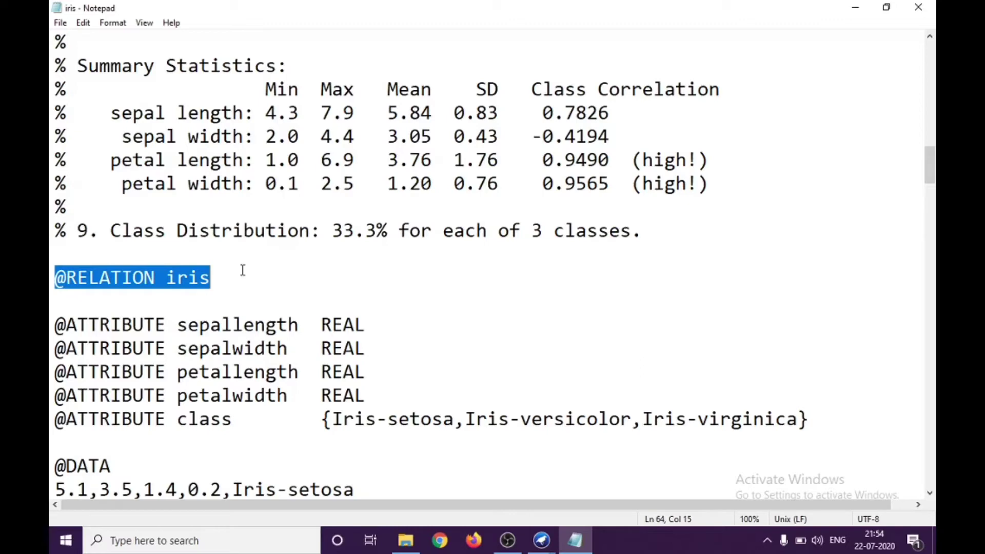
drag(927, 155, 931, 187)
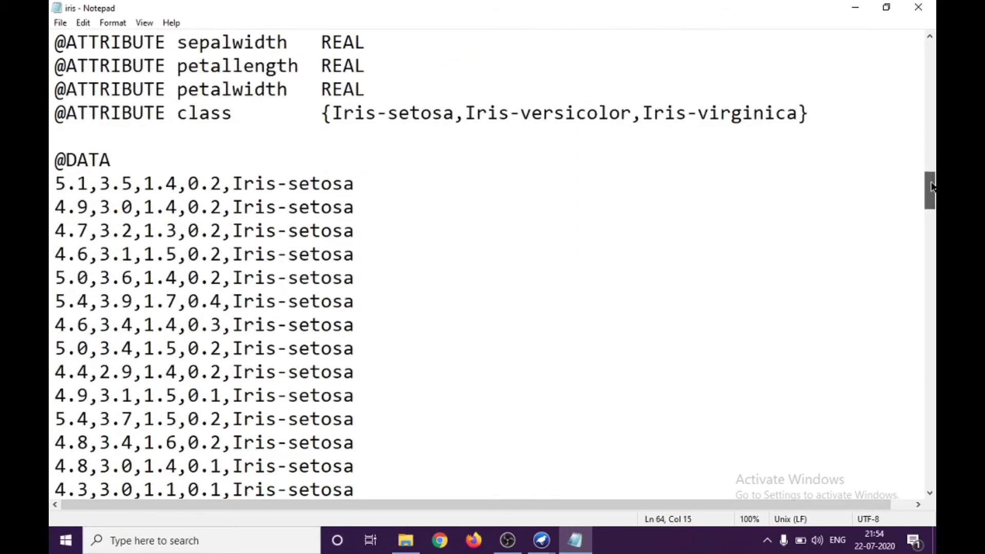
drag(55, 181, 89, 181)
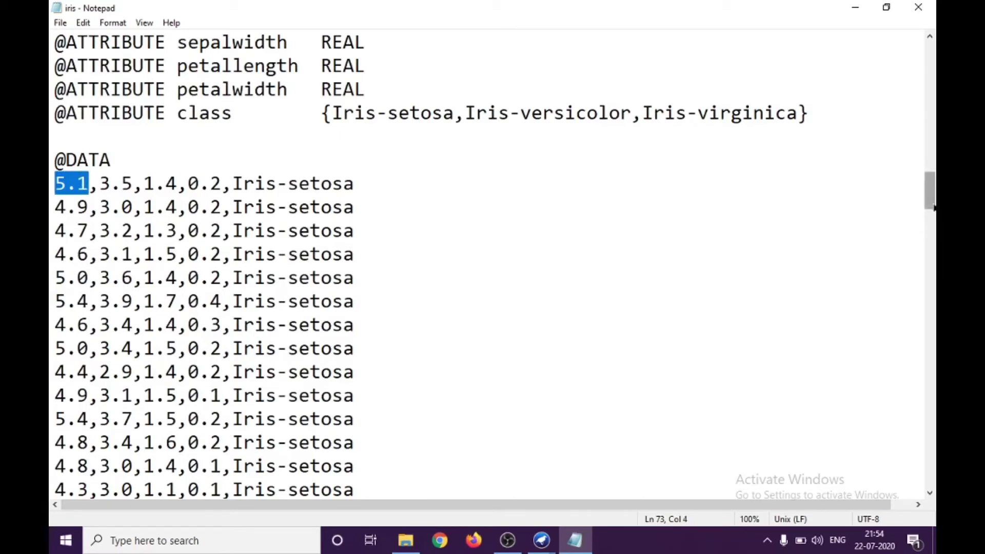
drag(934, 207, 932, 199)
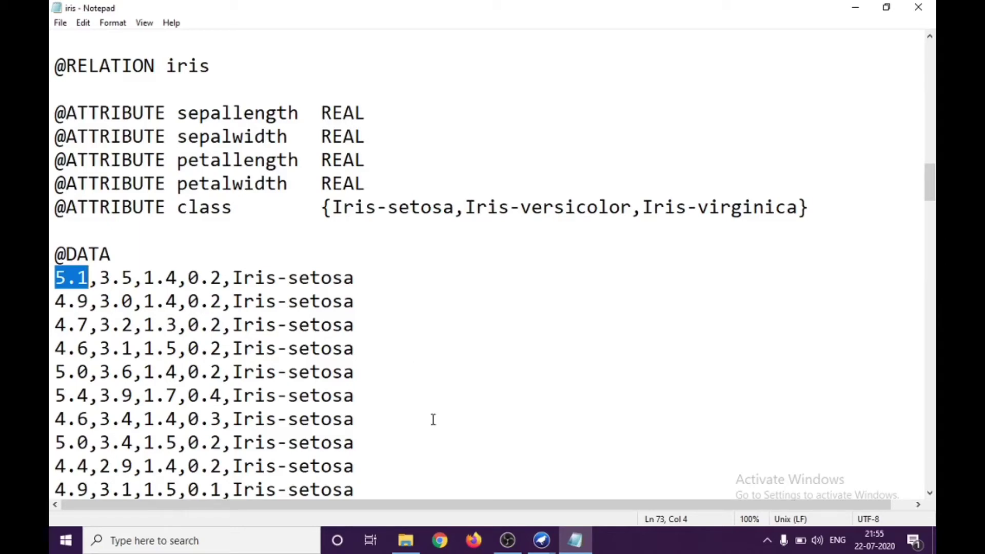
Put away Notepad and the data folder, then choose filters > unsupervised > attribute > NumericTransform.
click(853, 7)
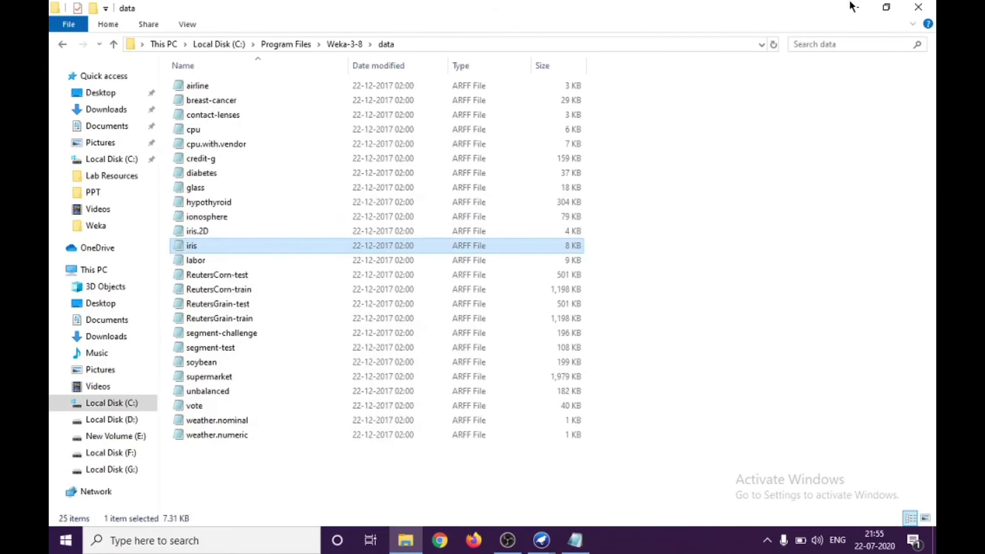
click(909, 8)
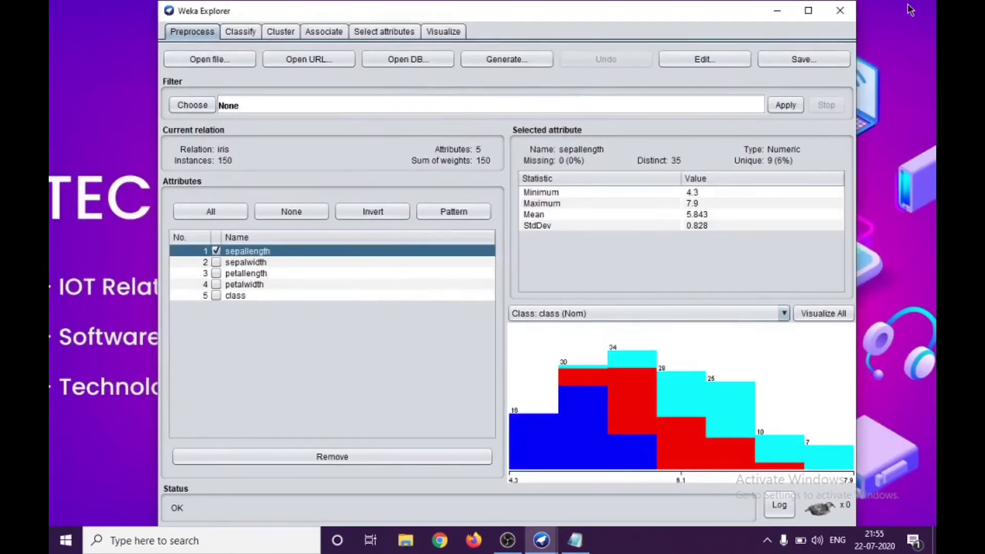
click(192, 106)
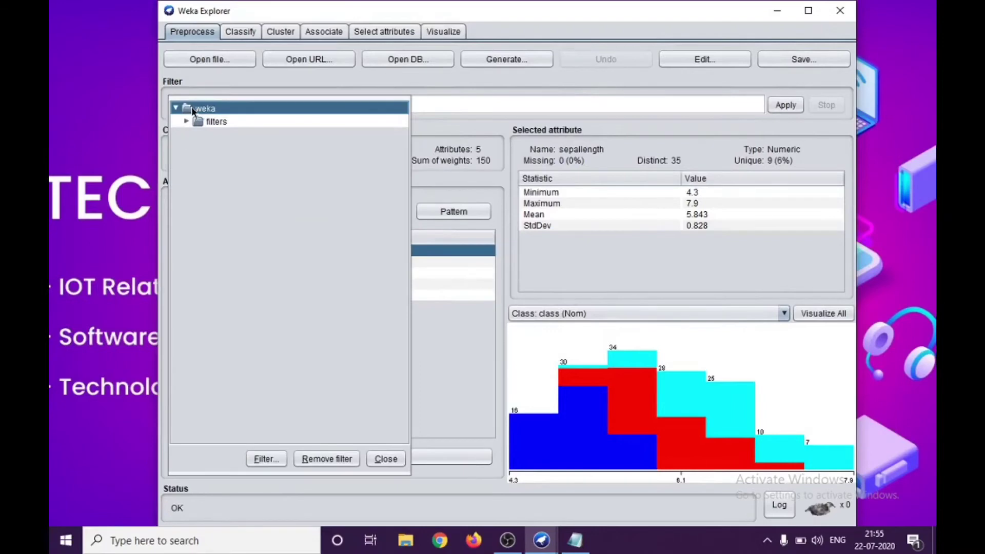
click(186, 121)
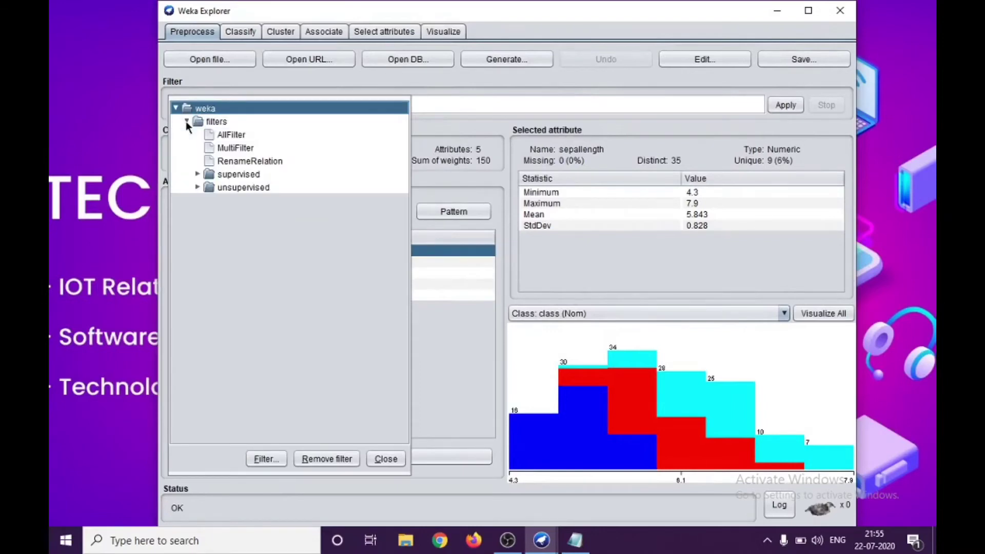
click(198, 188)
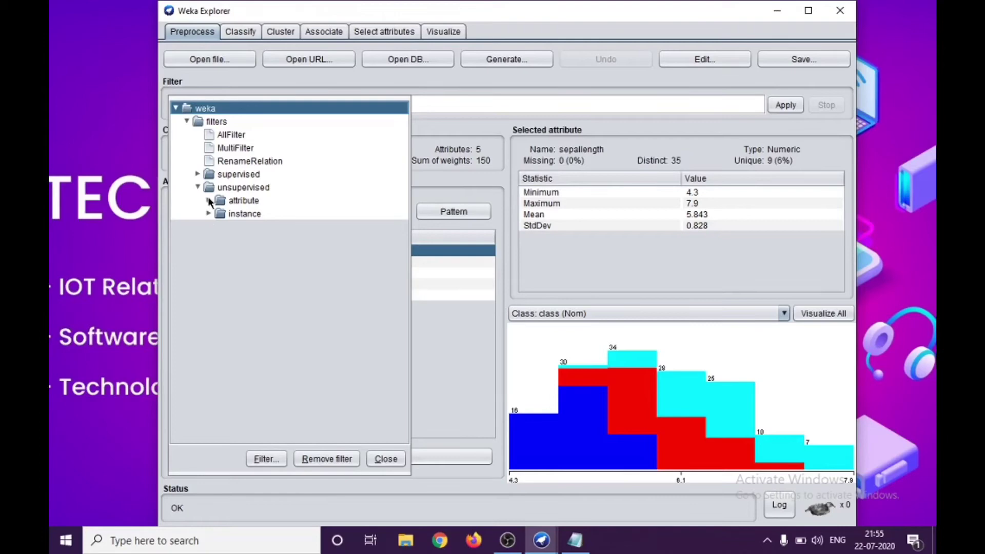
click(209, 200)
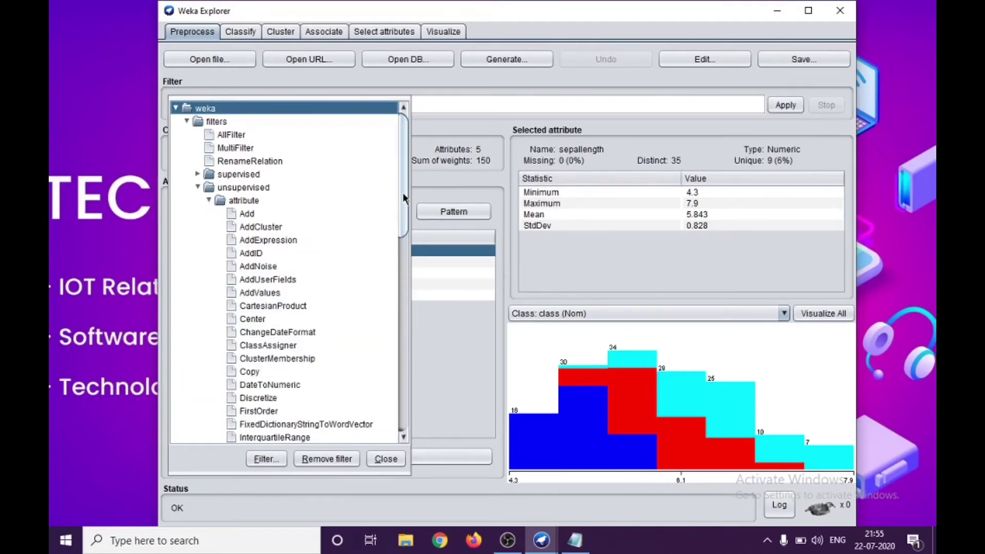
drag(402, 193, 405, 296)
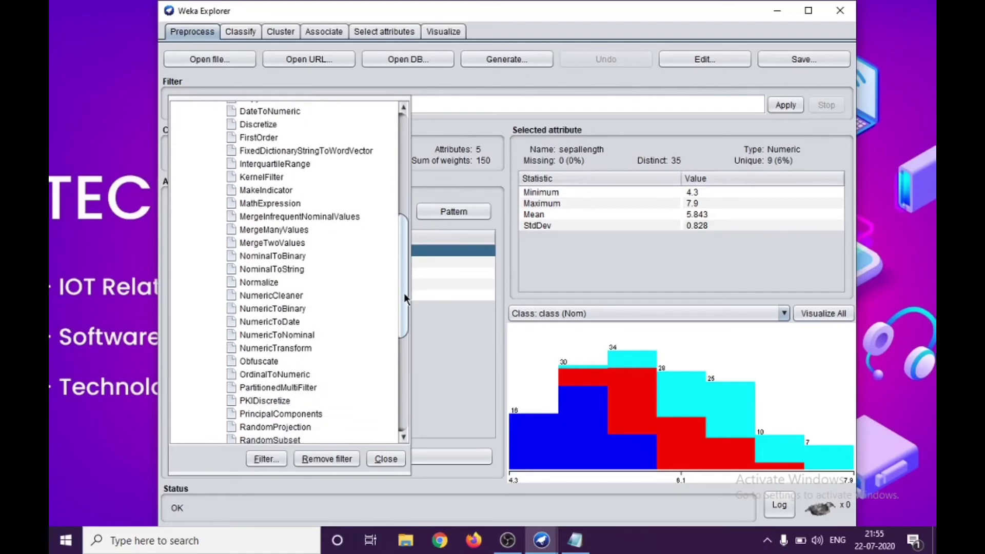
click(261, 349)
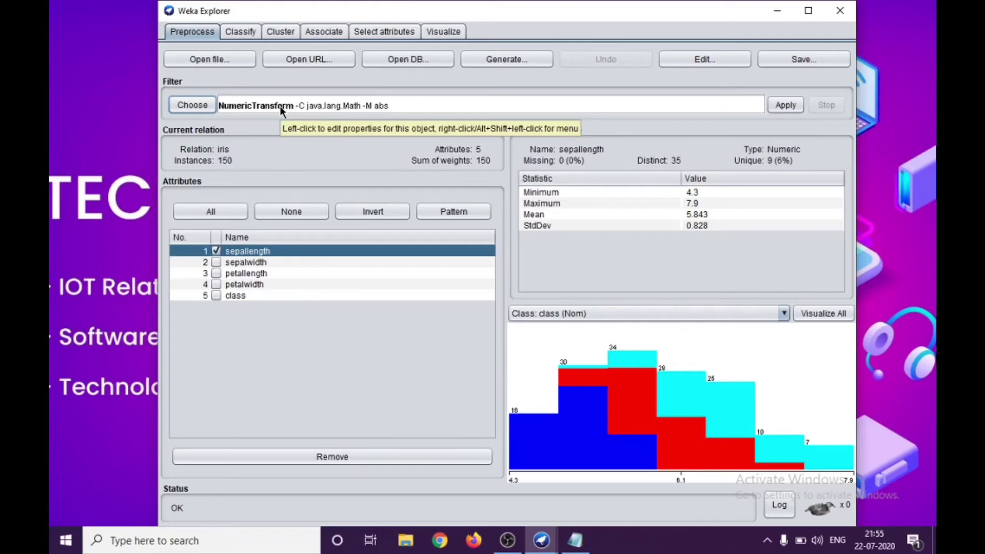
Apply the default abs NumericTransform, select sepallength, and open the filter's settings editor.
click(774, 105)
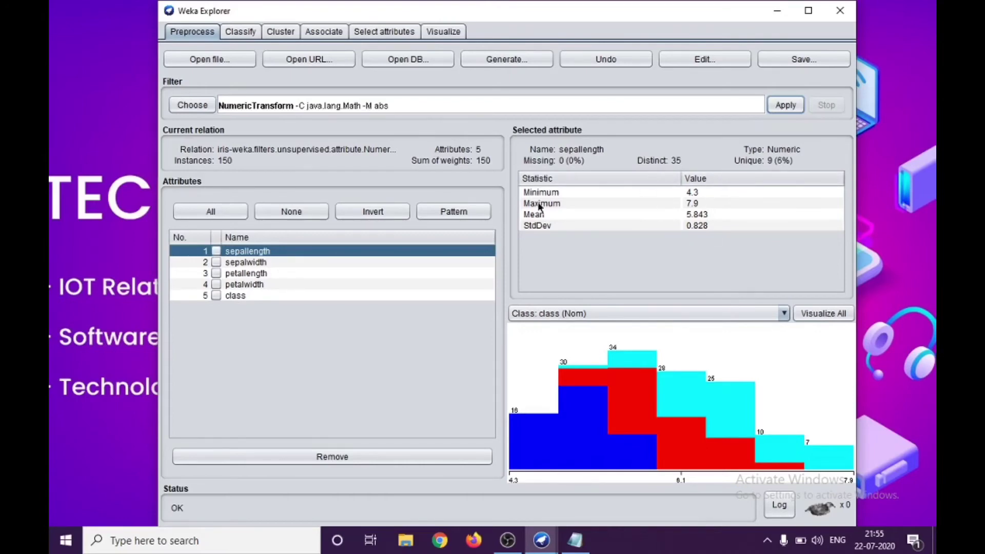
click(216, 251)
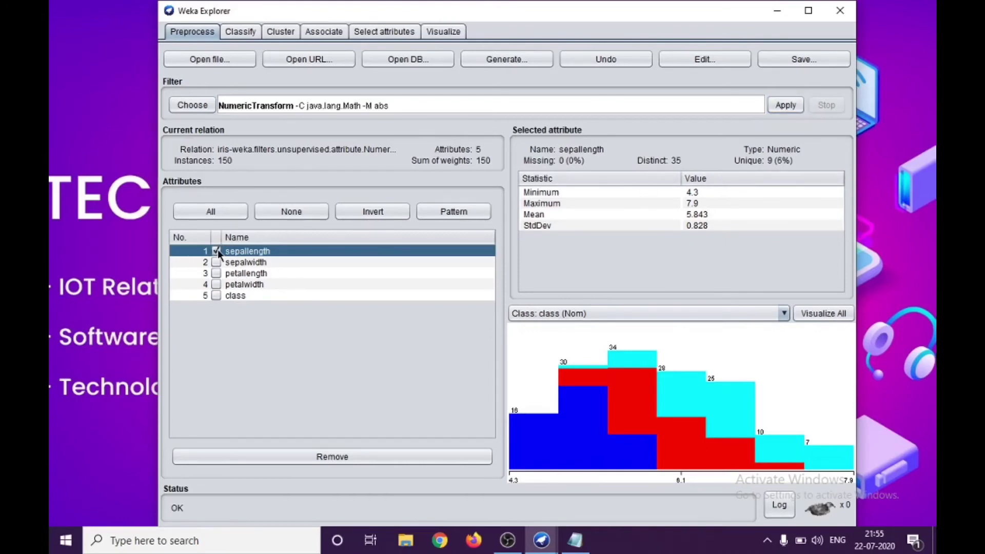
click(446, 106)
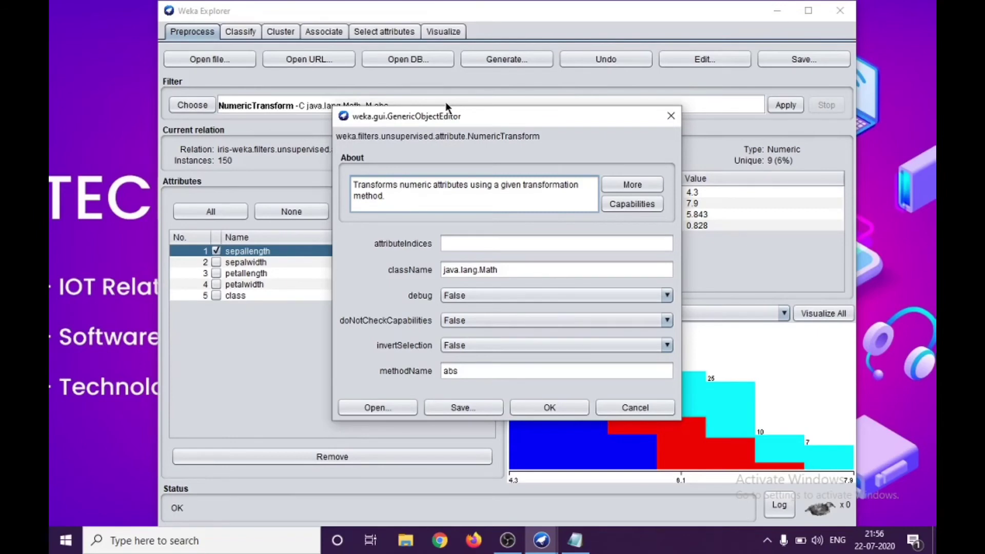
Set NumericTransform attributeIndices to 1 and methodName to floor, then confirm with OK.
click(452, 242)
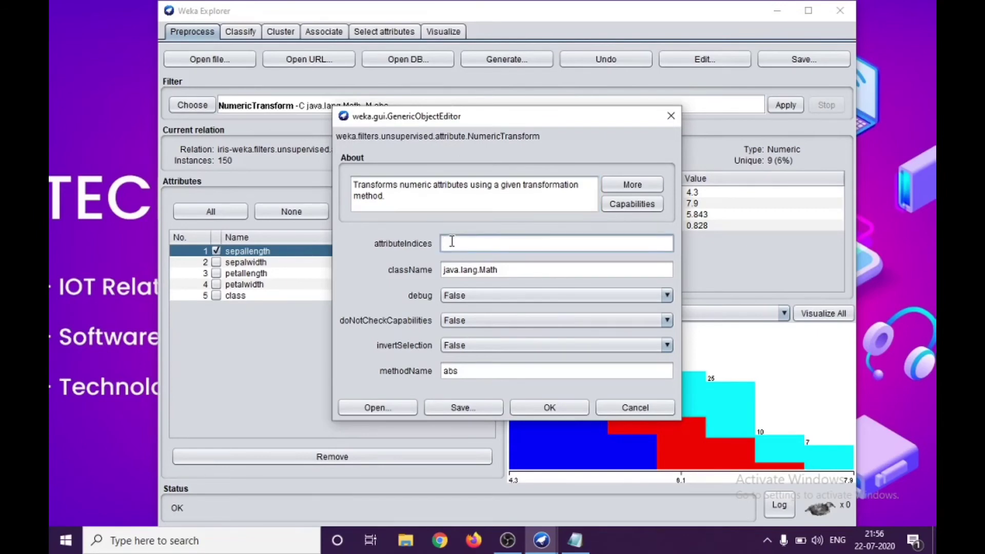
text(1)
double_click(454, 370)
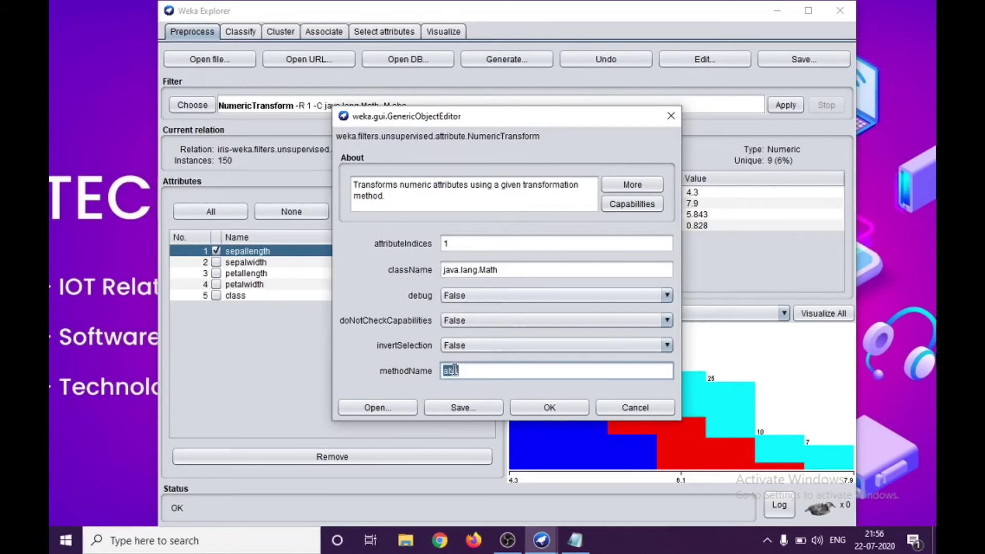
text(floor)
click(546, 408)
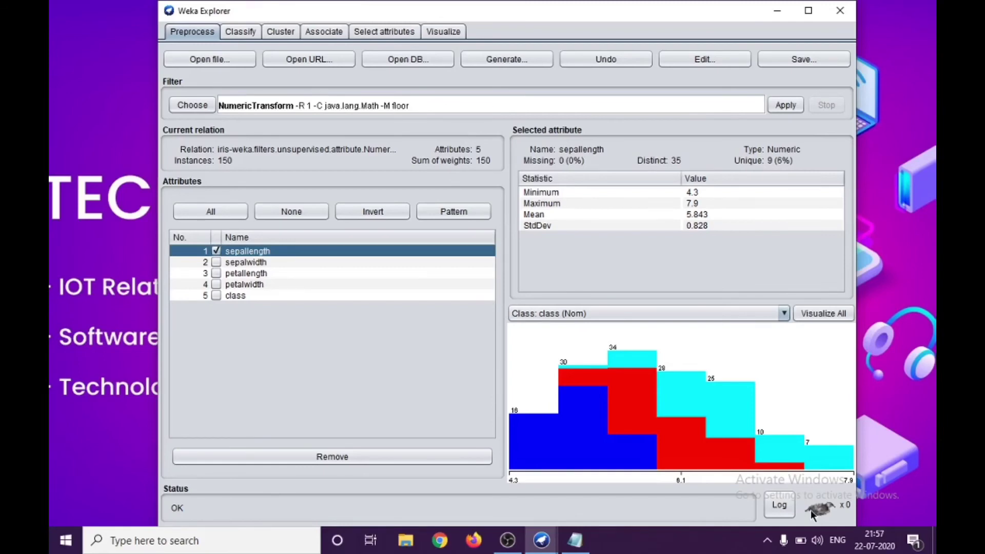
Apply the floor NumericTransform so sepallength becomes whole numbers from 4 to 7.
click(782, 109)
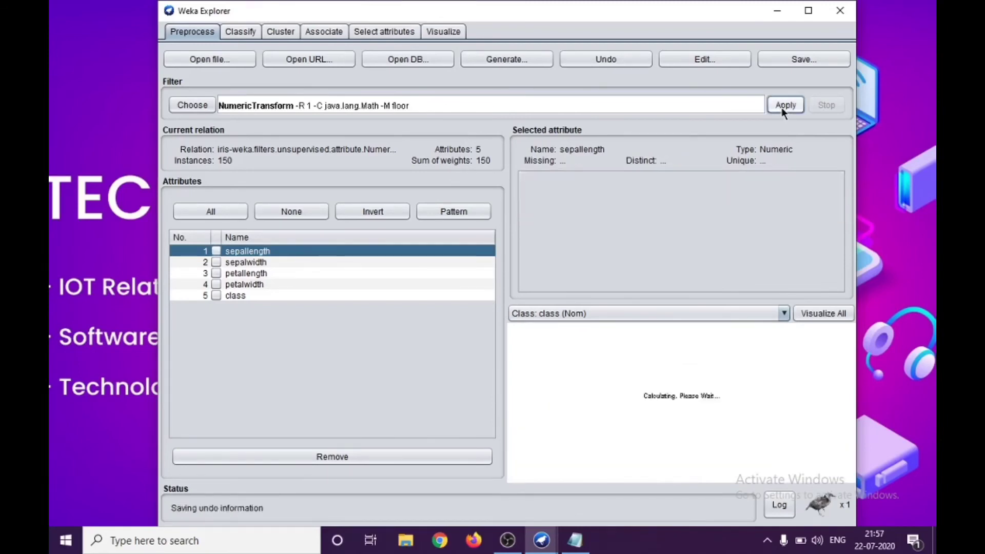